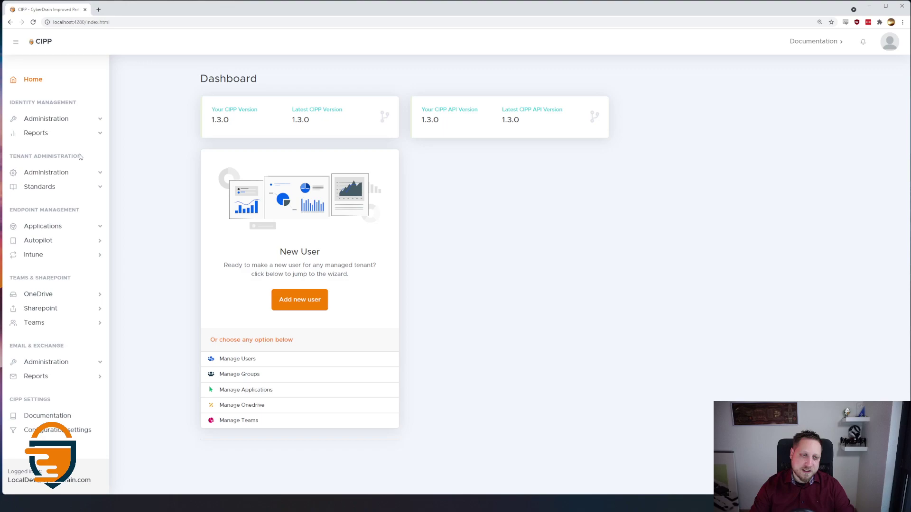
# List the nine Smilenetwork.onmicrosoft.com users and open Automapping Aan for editing
pyautogui.click(65, 120)
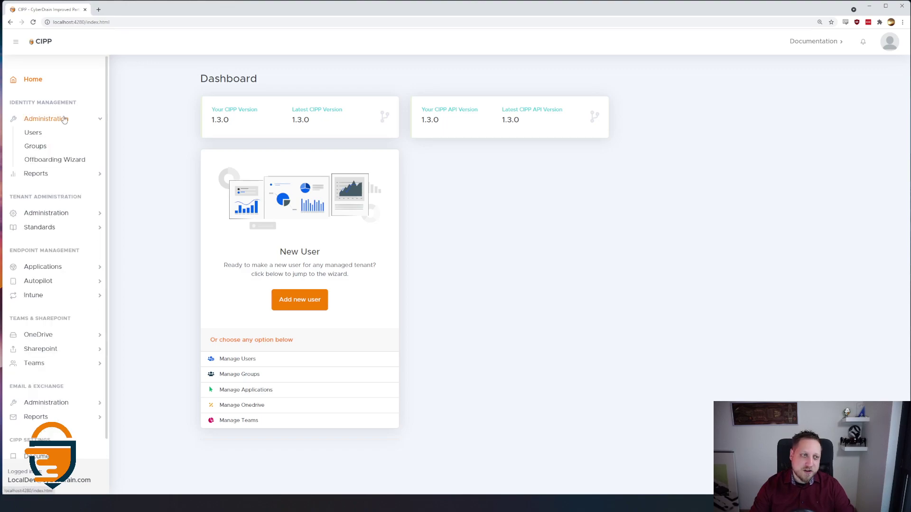
pyautogui.click(43, 133)
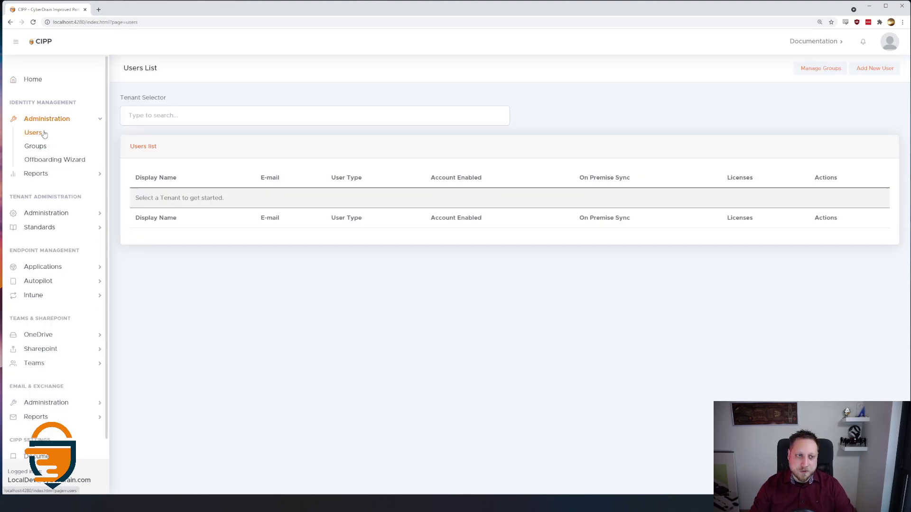
pyautogui.click(177, 118)
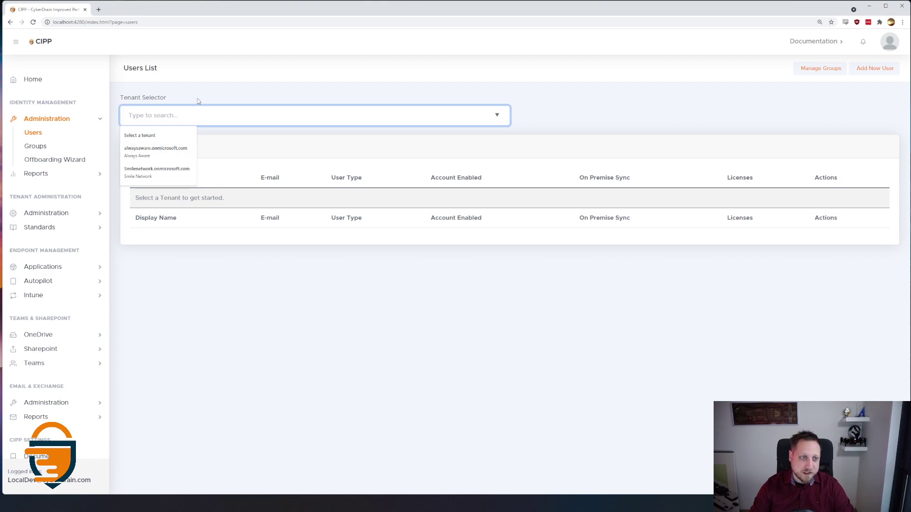
pyautogui.click(150, 175)
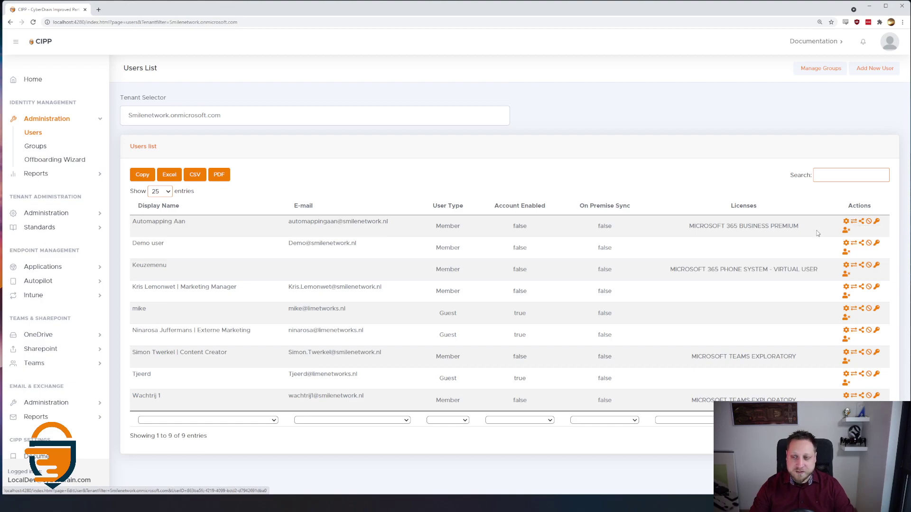
pyautogui.click(846, 222)
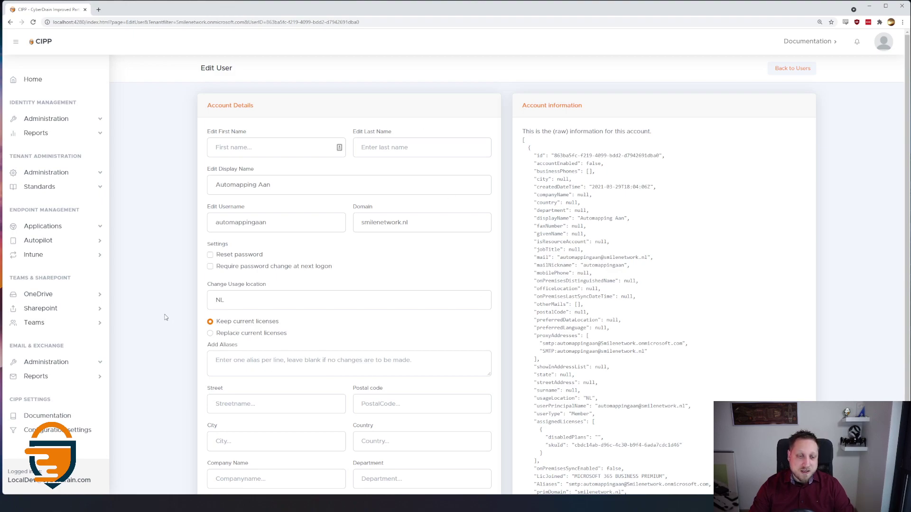
# Choose Replace current licenses with Remove All Licenses, save the user, and dismiss the success results
pyautogui.scroll(-1, 166, 315)
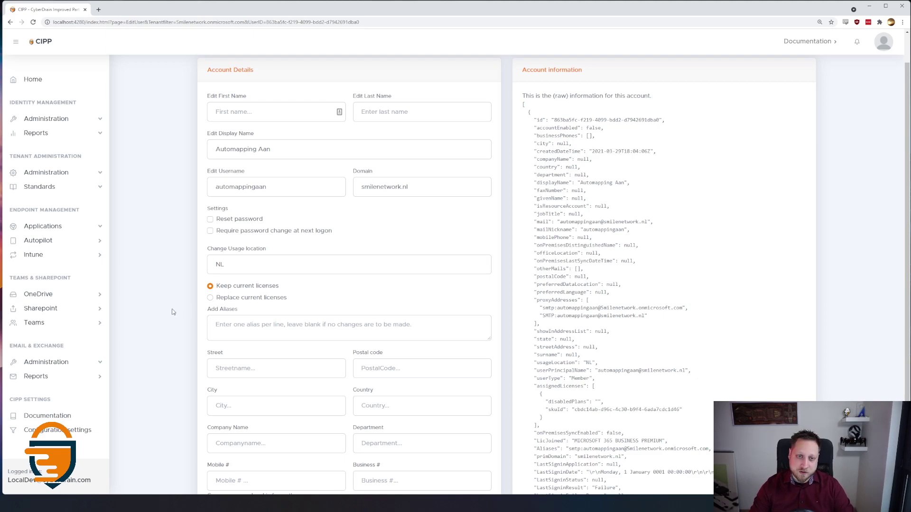
pyautogui.click(210, 298)
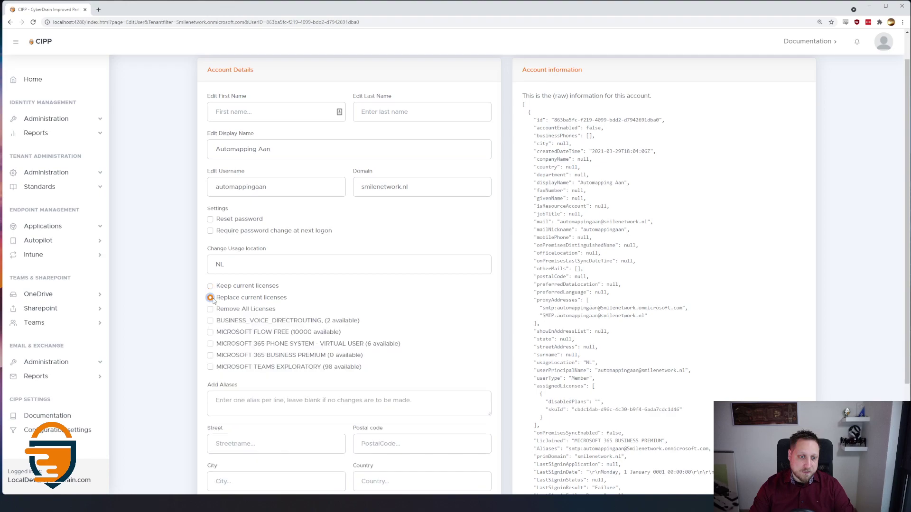
pyautogui.click(210, 309)
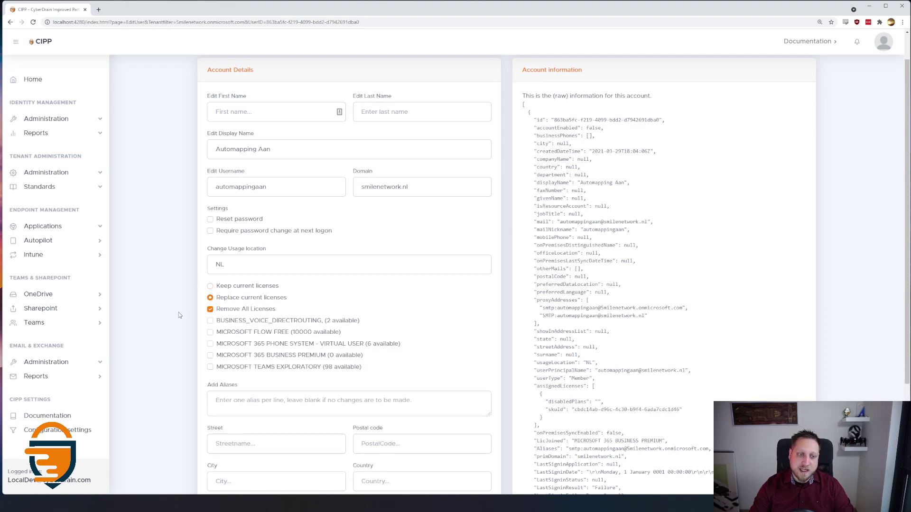
pyautogui.scroll(-3, 178, 312)
pyautogui.click(231, 463)
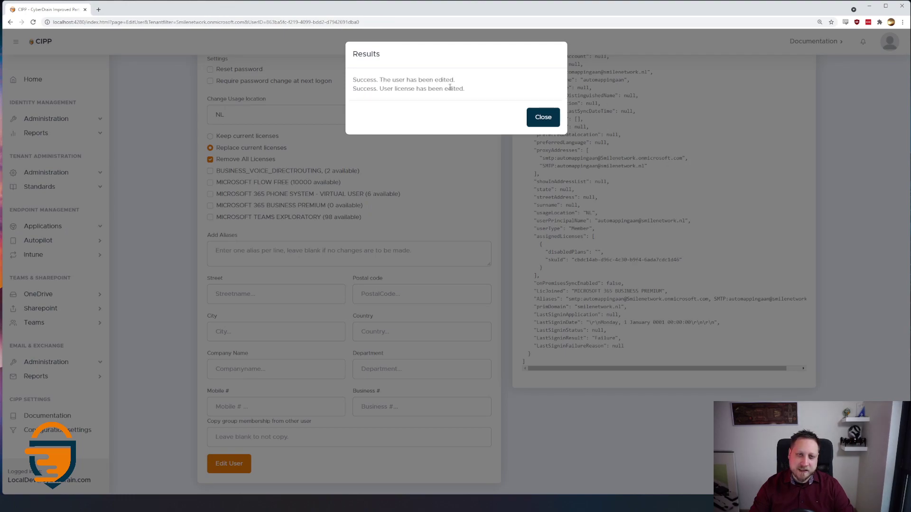
pyautogui.click(532, 117)
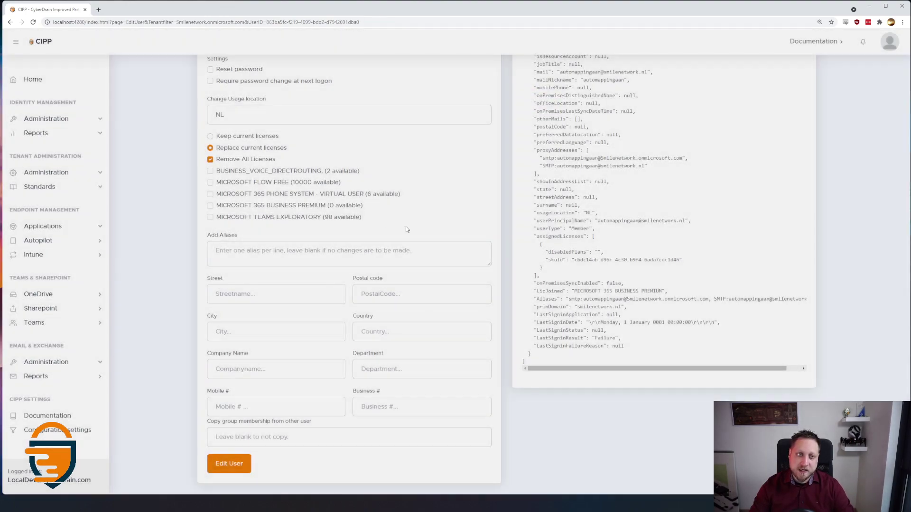
pyautogui.scroll(4, 383, 222)
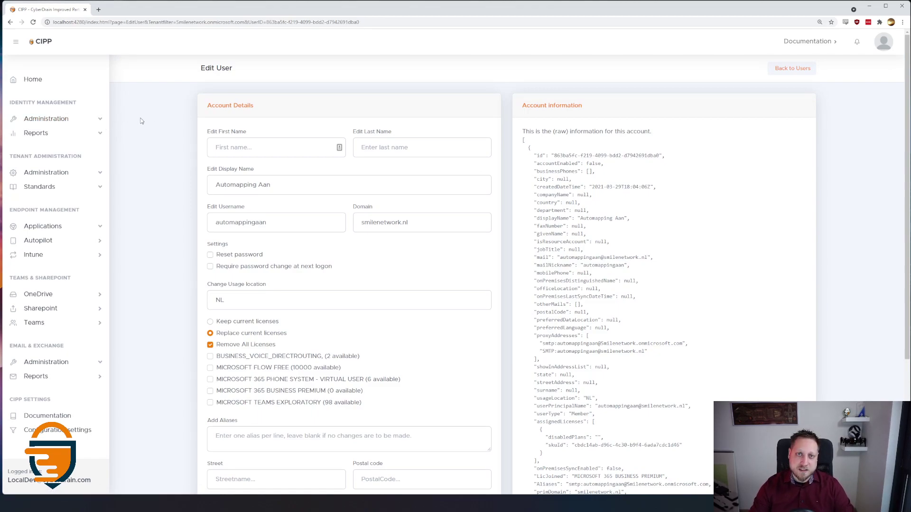
# Run the Offboarding Wizard for the automappingaan user through to the step 3 offboarding options
pyautogui.click(74, 124)
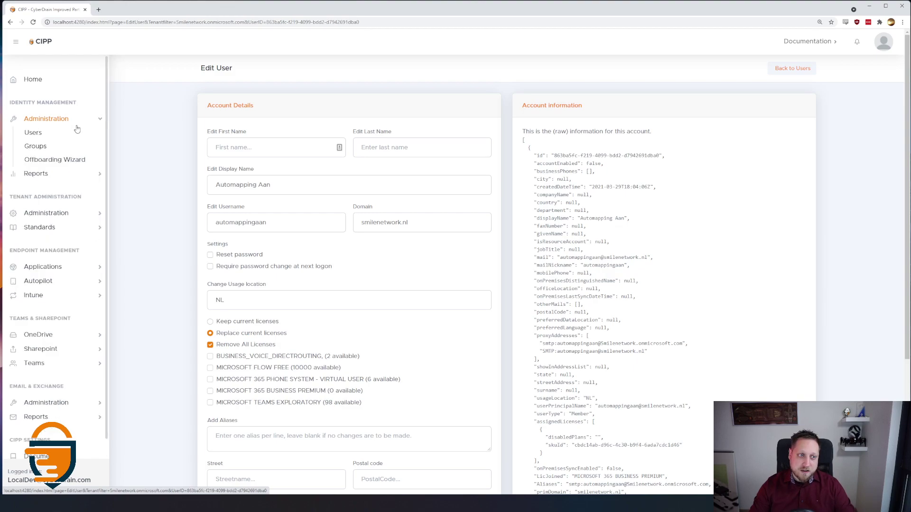
pyautogui.click(72, 160)
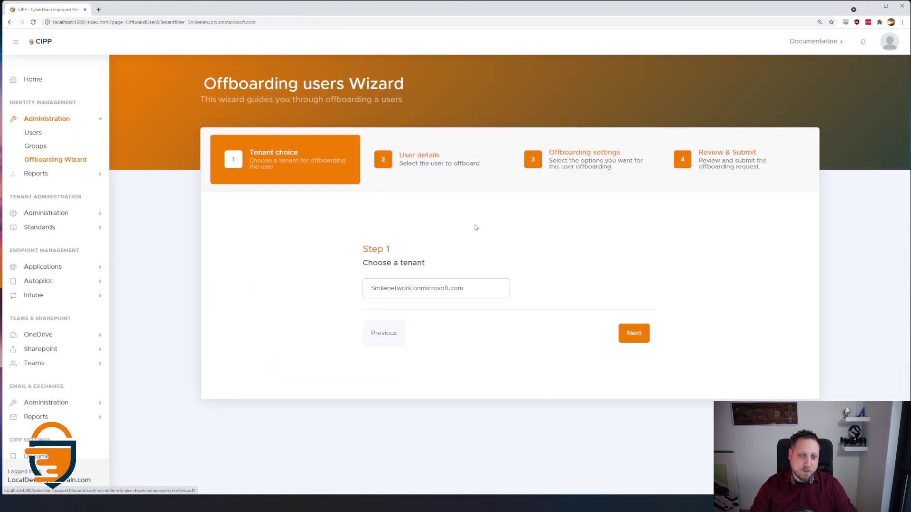
pyautogui.click(634, 333)
pyautogui.click(424, 298)
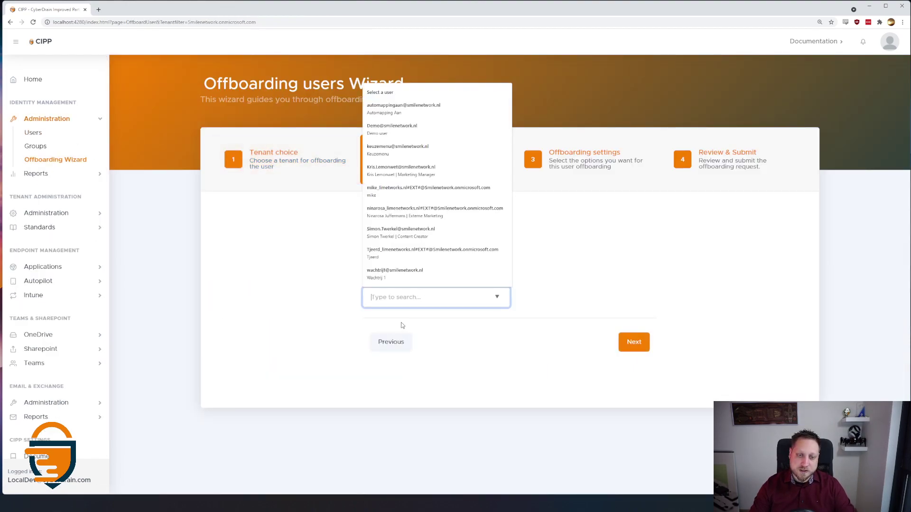
pyautogui.click(434, 107)
pyautogui.click(632, 349)
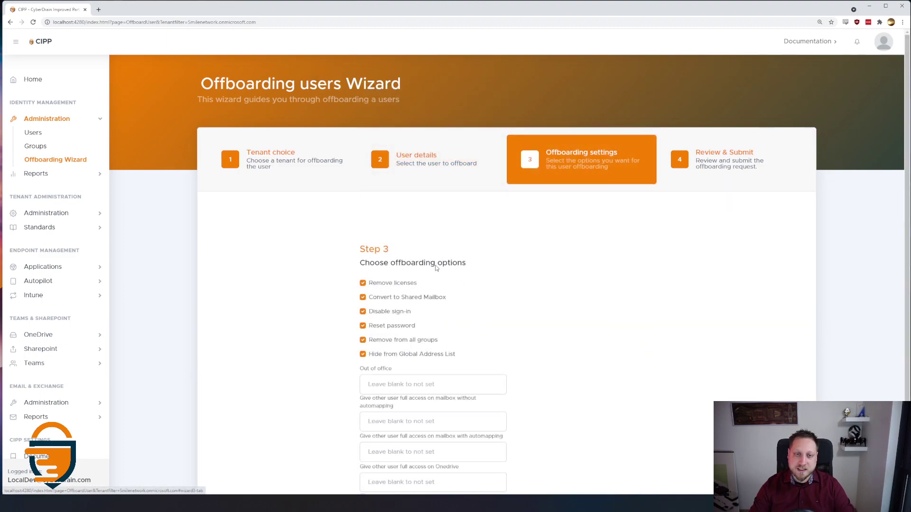
pyautogui.scroll(-1, 586, 373)
pyautogui.scroll(-1, 586, 373)
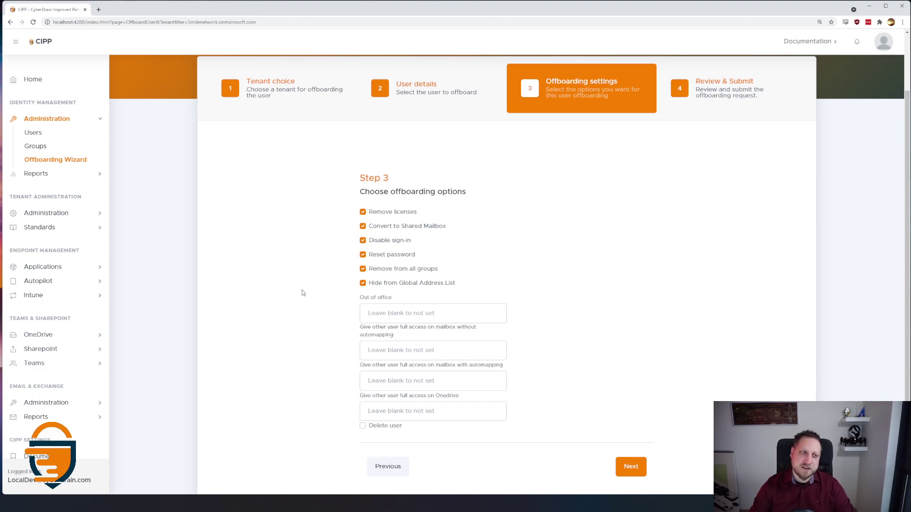
pyautogui.click(61, 176)
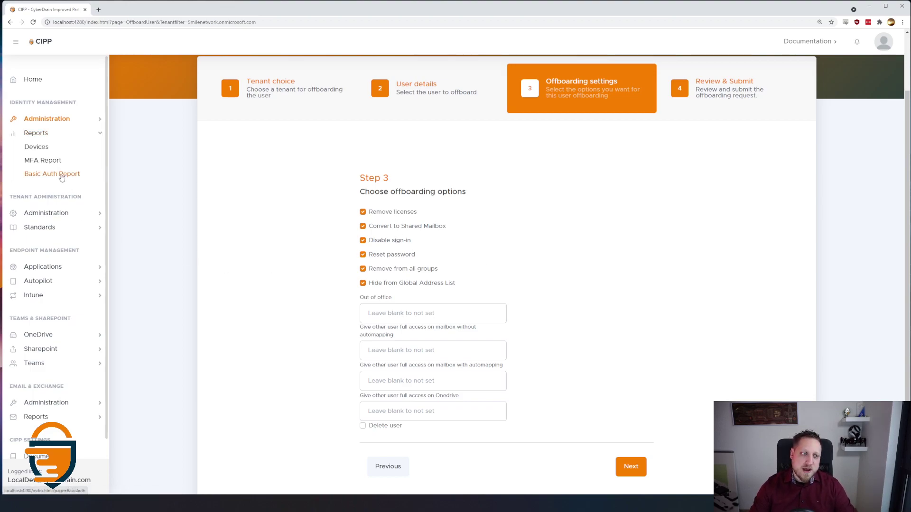
# View the Devices report, then the MFA Report showing the 9 users' MFA status
pyautogui.click(52, 147)
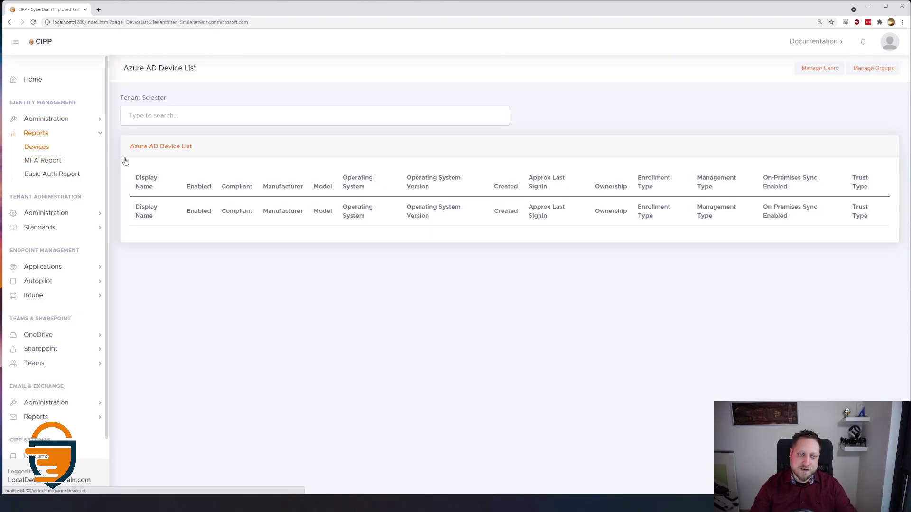
pyautogui.click(55, 161)
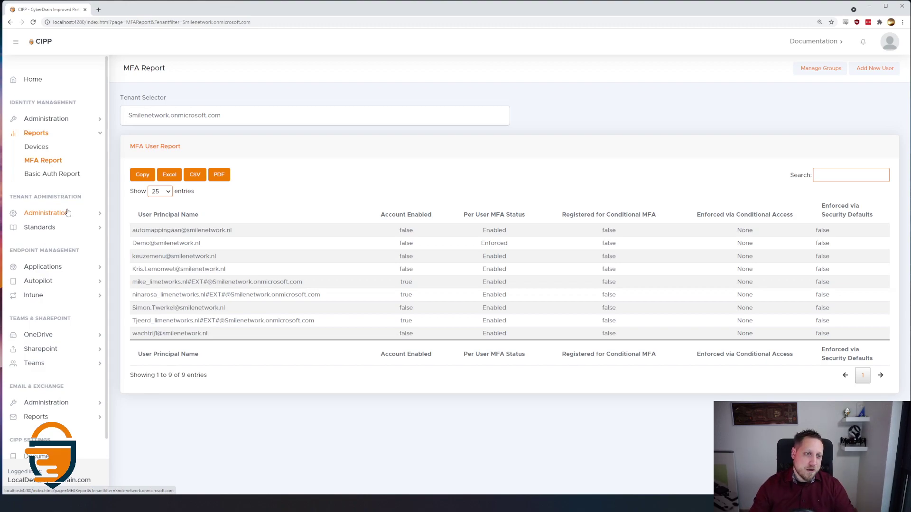
pyautogui.click(67, 213)
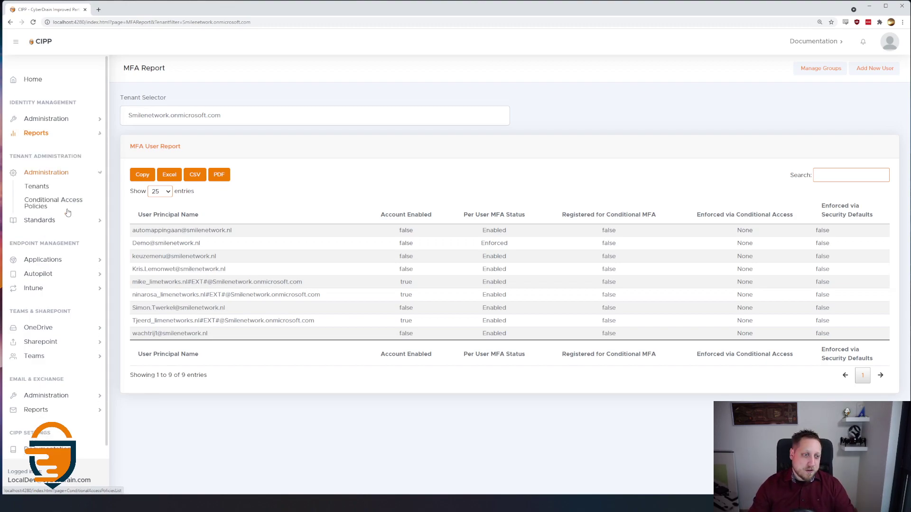
# View the Tenants list, then open the Standard apply wizard at its tenant-choice step
pyautogui.click(46, 188)
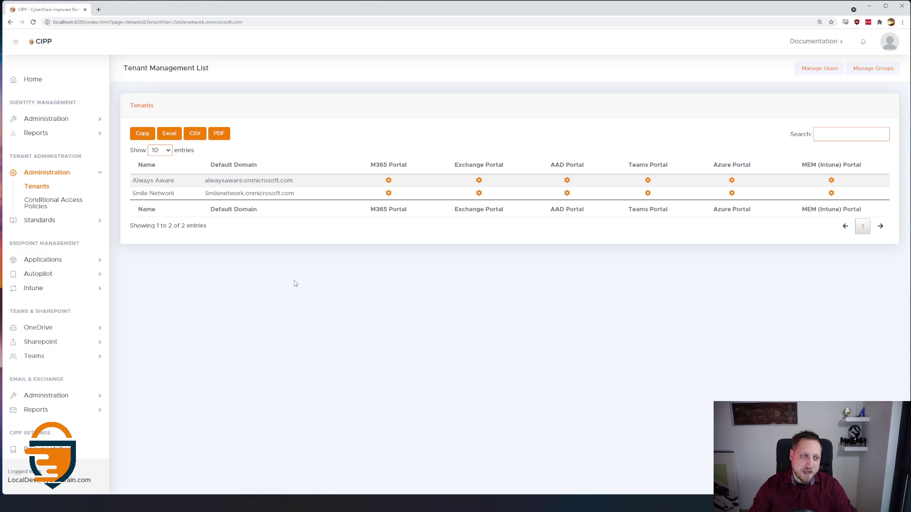
pyautogui.click(41, 221)
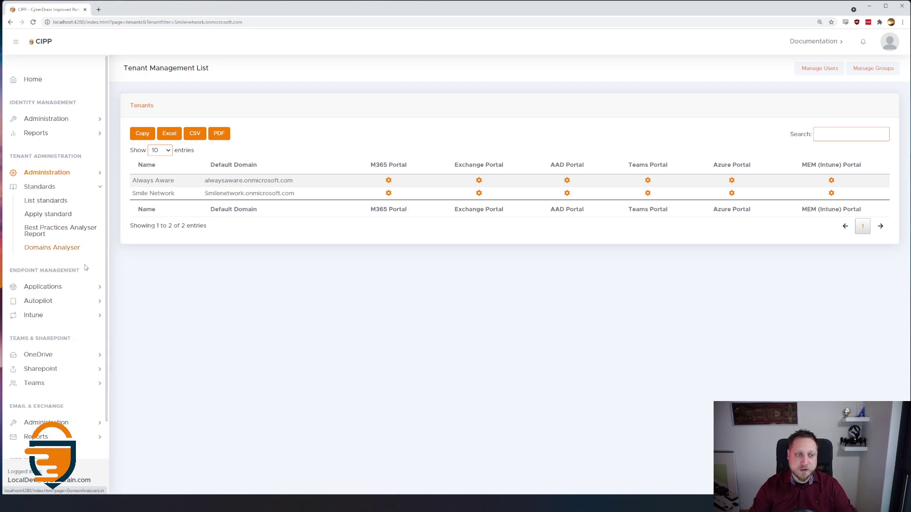
pyautogui.click(51, 216)
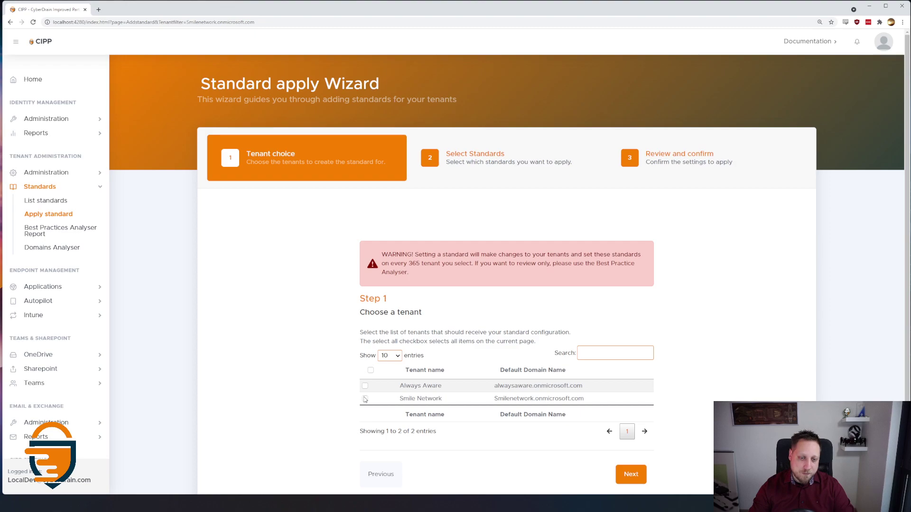
pyautogui.click(365, 399)
pyautogui.click(631, 474)
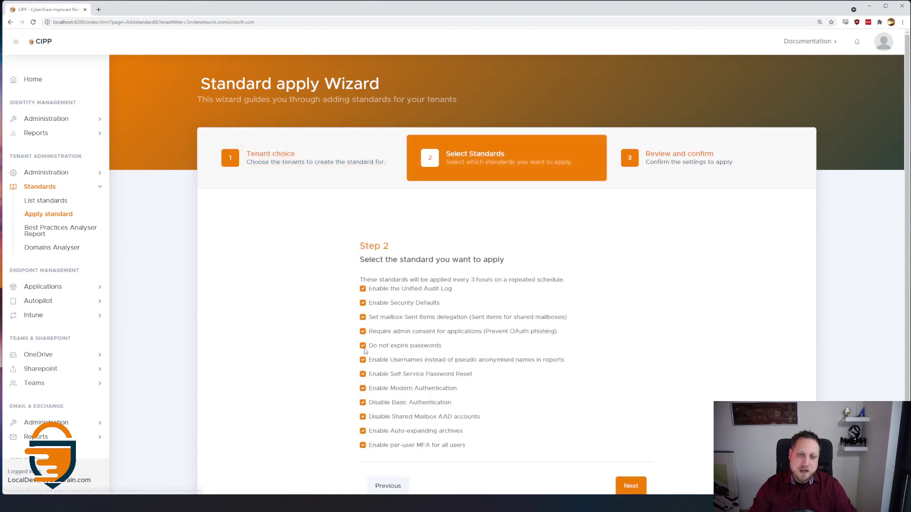
pyautogui.scroll(-2, 313, 421)
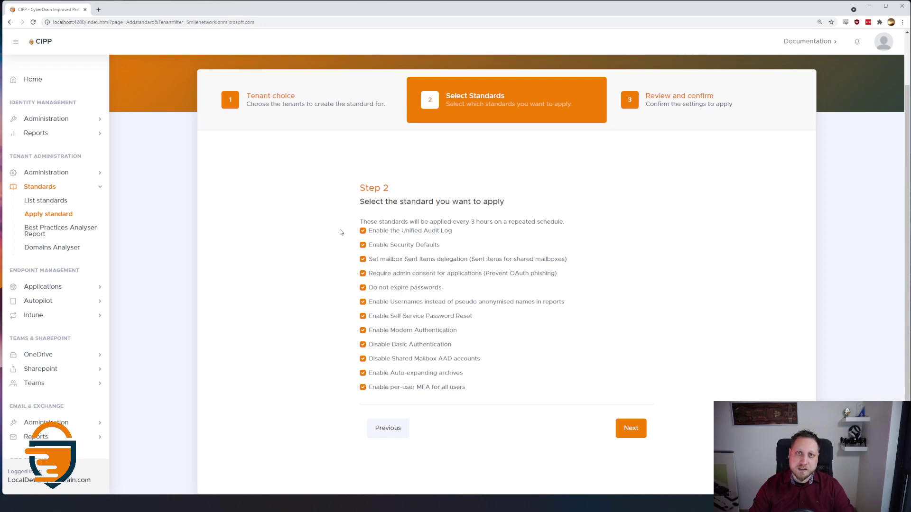
pyautogui.moveTo(455, 222); pyautogui.dragTo(501, 223)
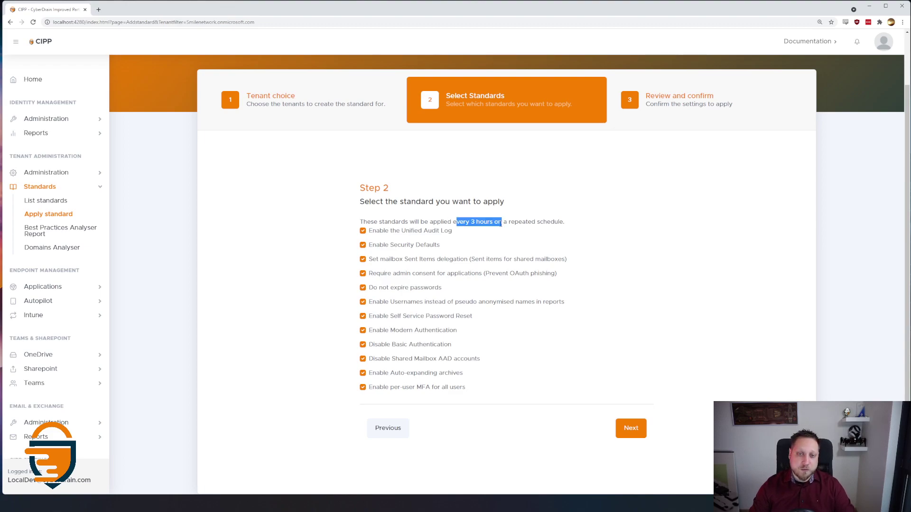
pyautogui.click(501, 223)
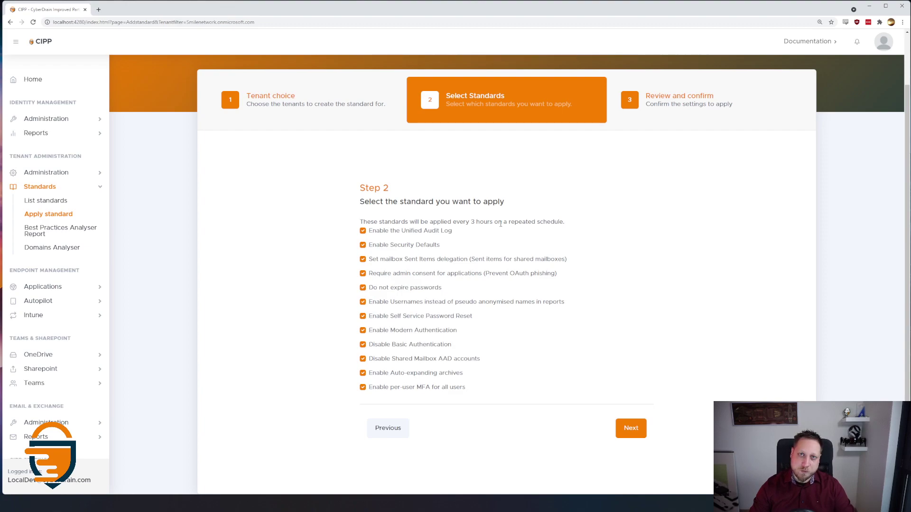
pyautogui.scroll(2, 132, 245)
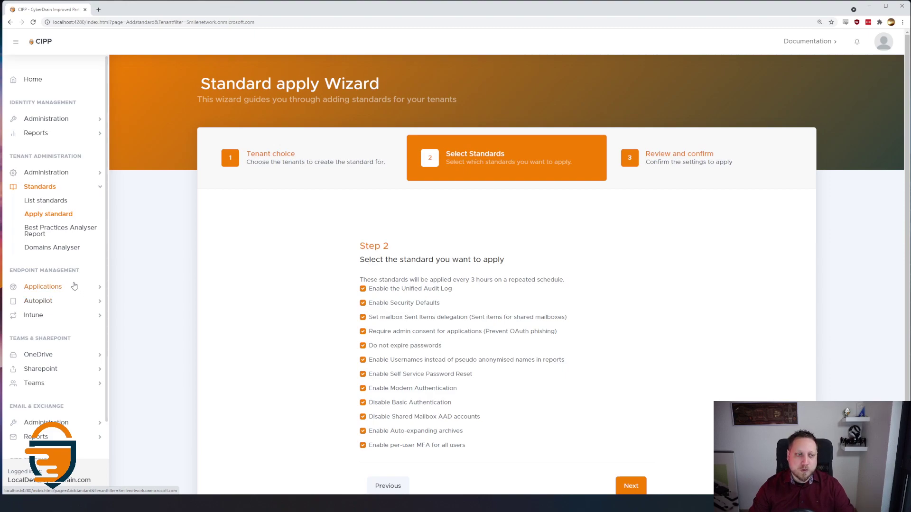
# Open the Add Choco app wizard and check the Smile Network tenant
pyautogui.click(70, 285)
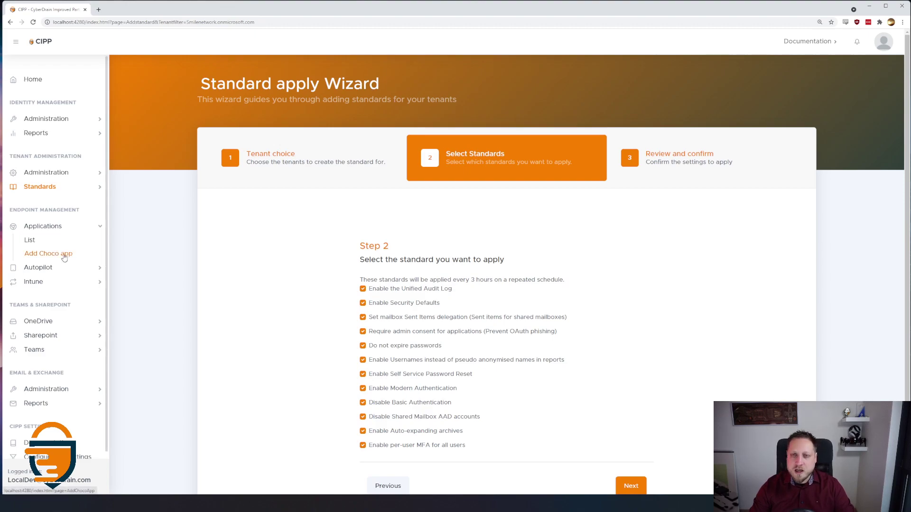
pyautogui.click(64, 257)
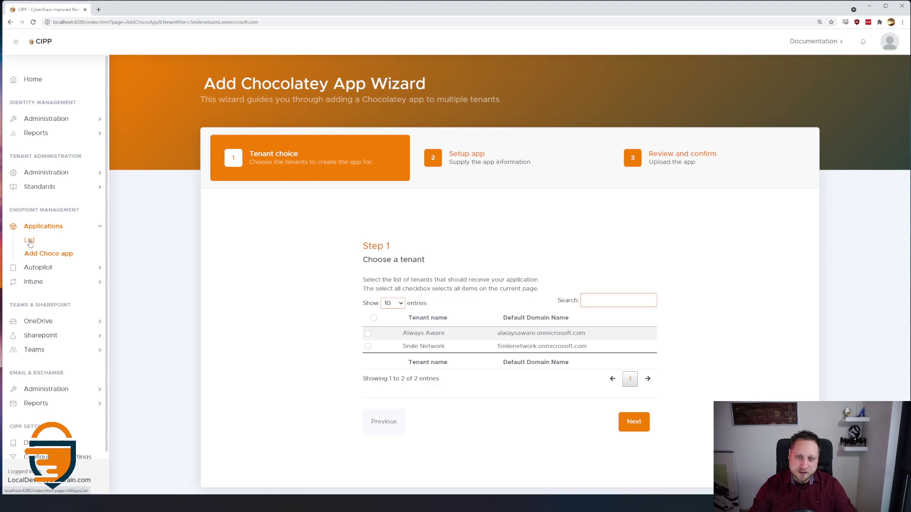
pyautogui.click(368, 347)
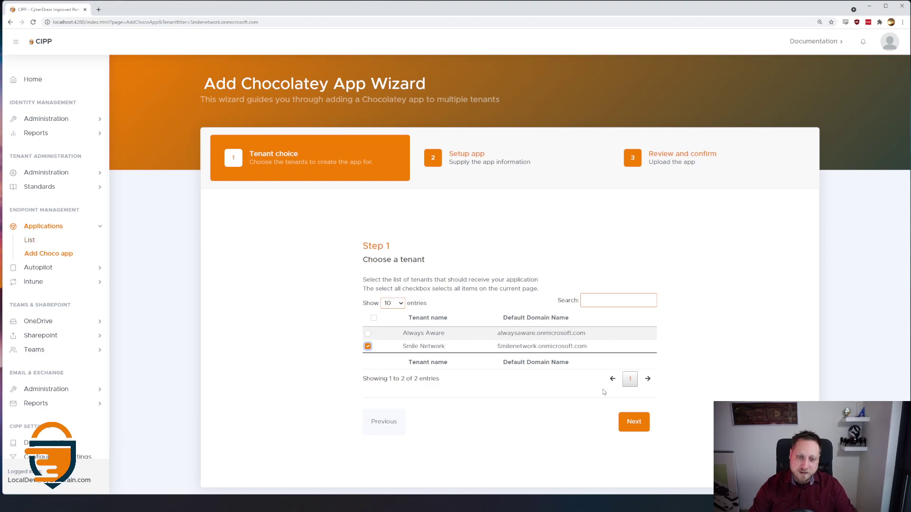
# Enter firefox as the package and application name and advance to Confirm and apply
pyautogui.click(634, 422)
pyautogui.click(437, 315)
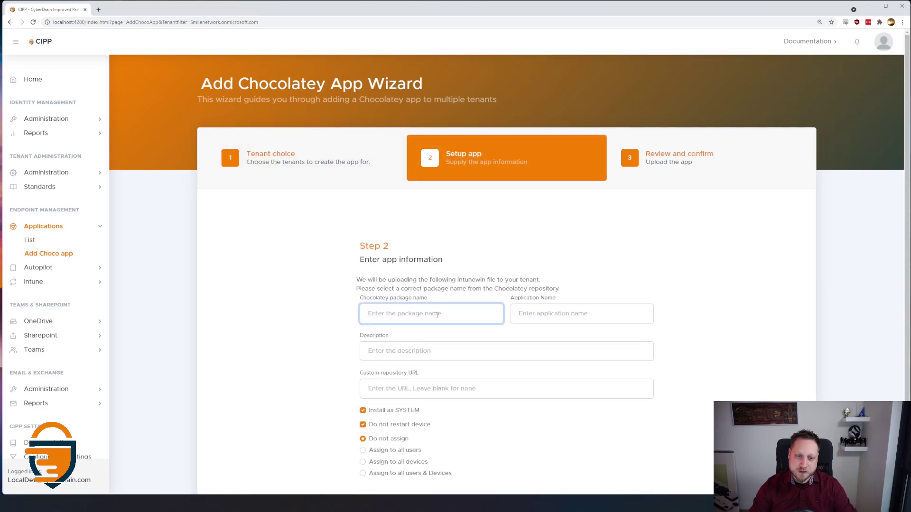
pyautogui.scroll(-1, 427, 308)
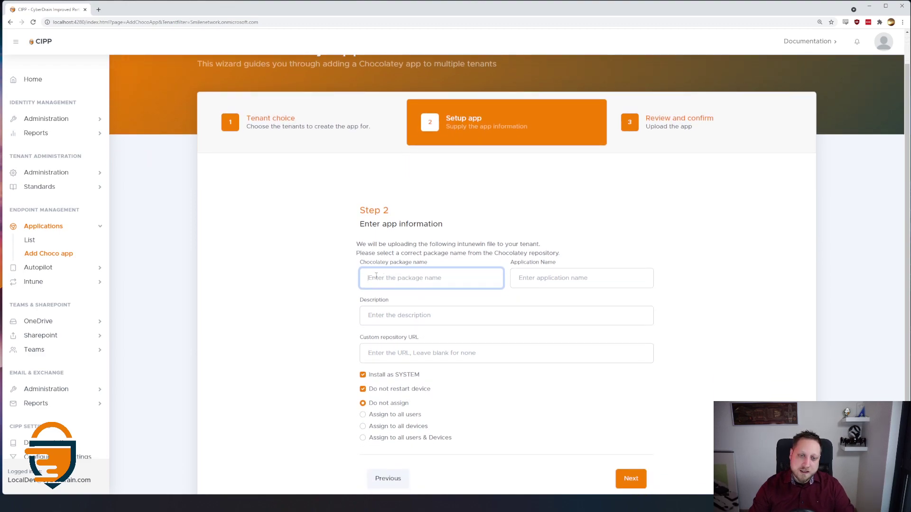
pyautogui.write('f')
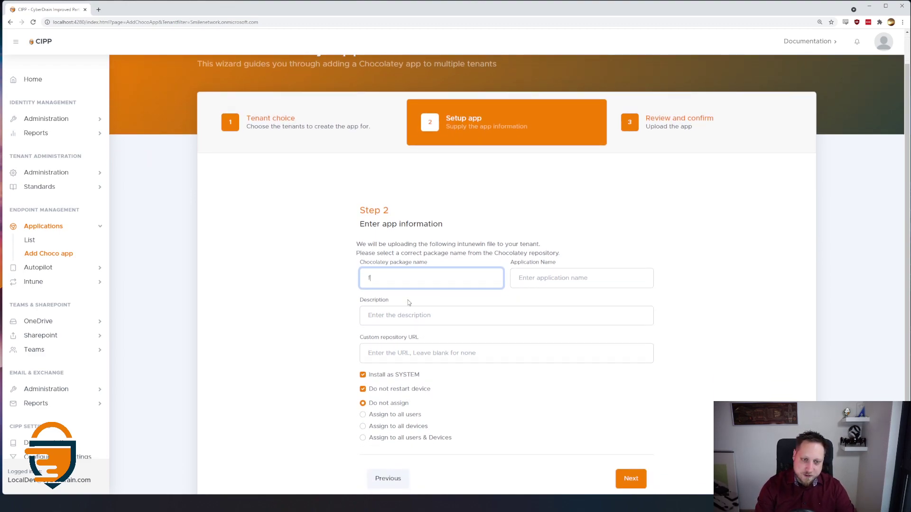
pyautogui.write('o')
pyautogui.write('refox')
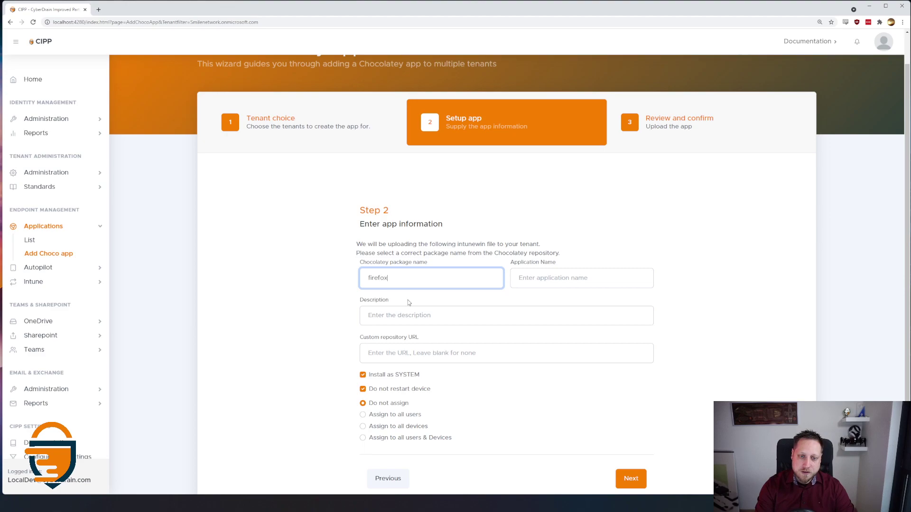
pyautogui.press('Tab')
pyautogui.write('firefox')
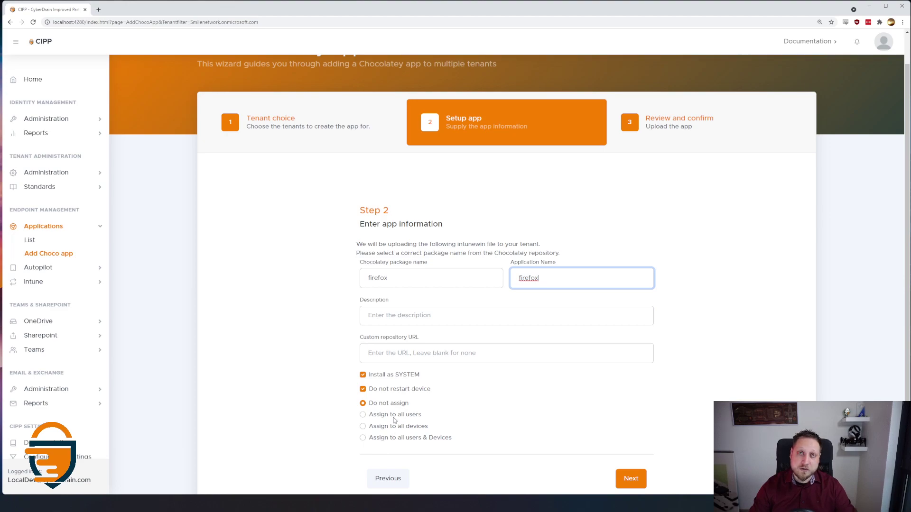
pyautogui.click(632, 479)
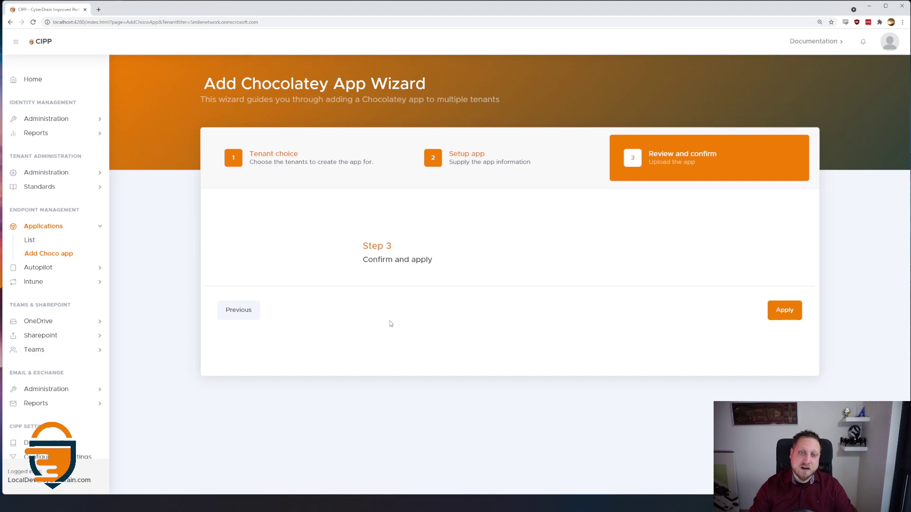
pyautogui.click(55, 267)
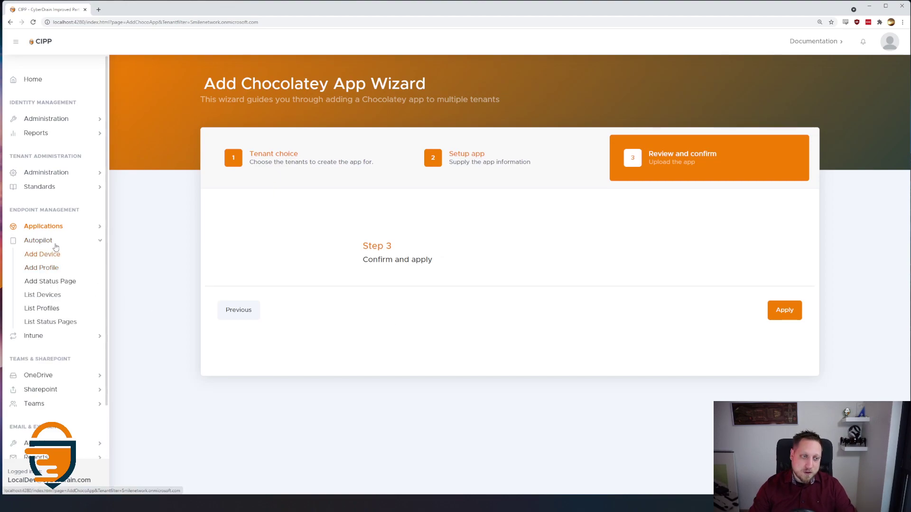
pyautogui.click(64, 337)
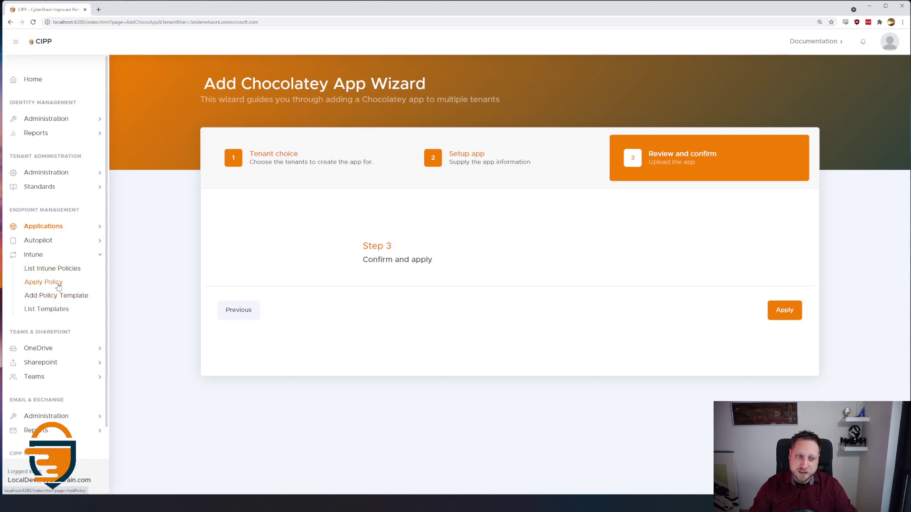
# Use Intune Apply Policy to push the OneDrive silent logon template to Smile Network, then close the results
pyautogui.click(58, 285)
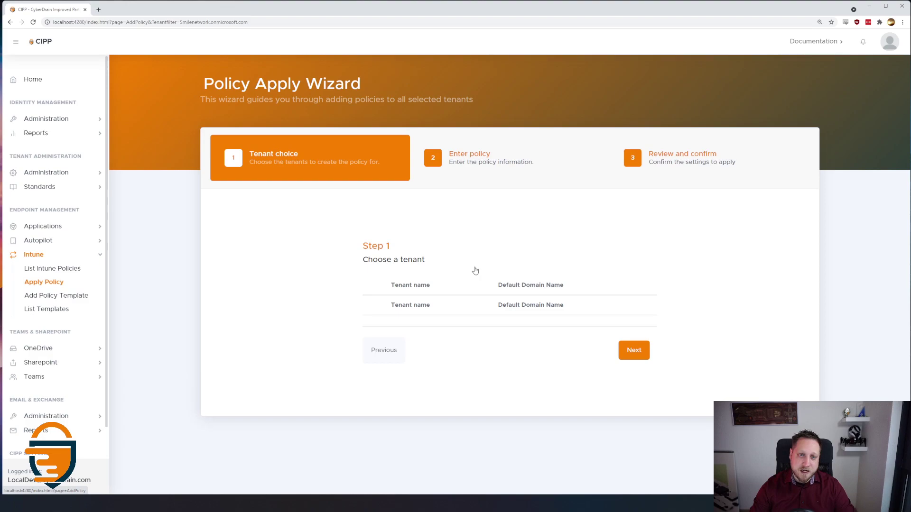
pyautogui.click(368, 328)
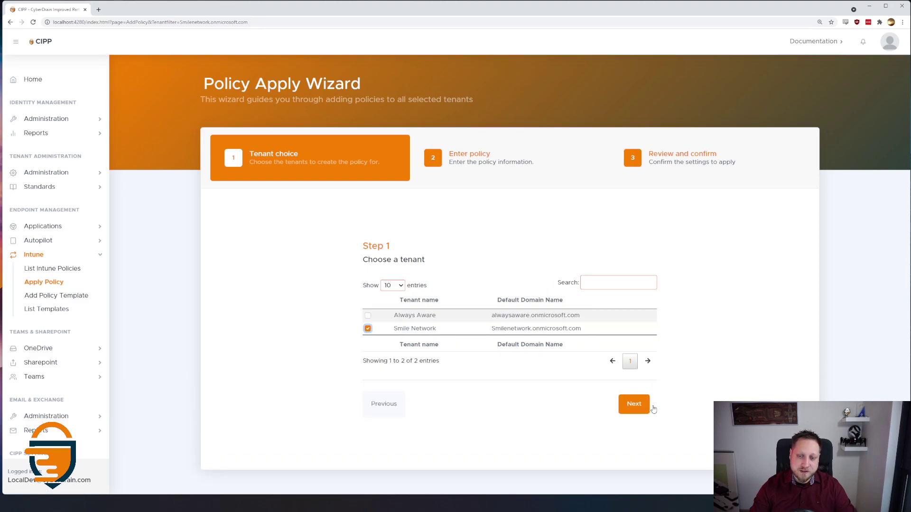
pyautogui.click(633, 404)
pyautogui.click(407, 296)
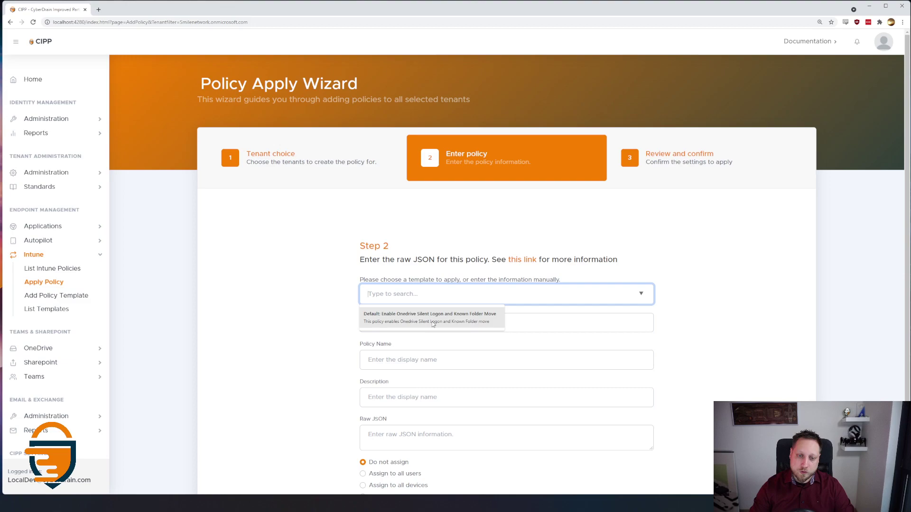
pyautogui.click(433, 323)
pyautogui.scroll(-3, 590, 419)
pyautogui.click(631, 427)
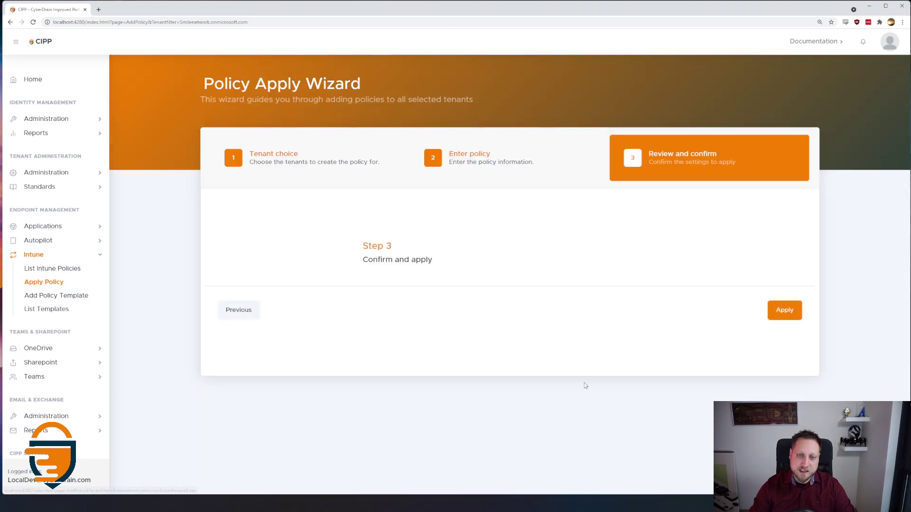
pyautogui.click(790, 315)
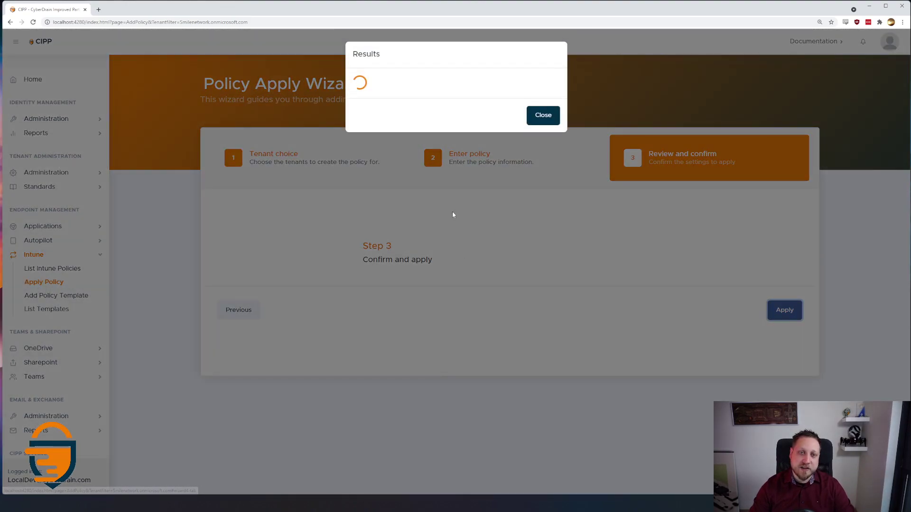
pyautogui.click(549, 111)
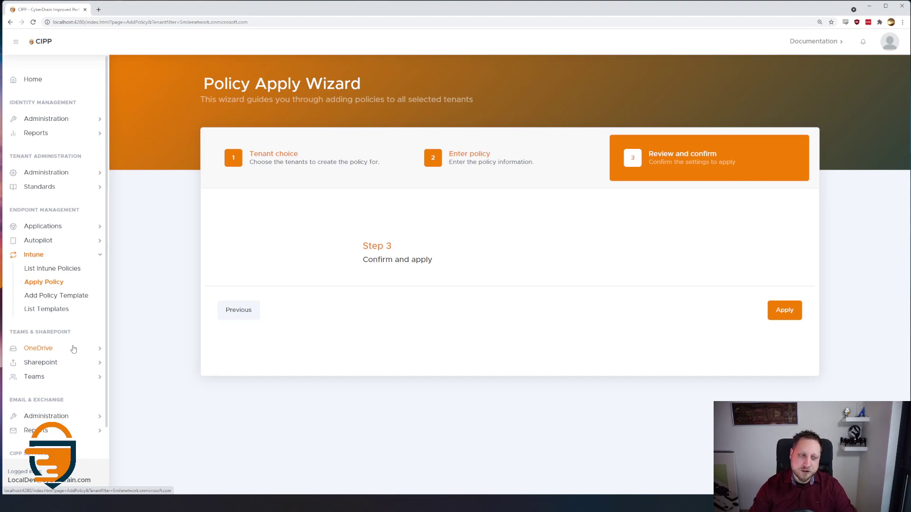
# Browse the Reports, Tenant Administration and Standards menus, then open List Onedrive
pyautogui.click(51, 137)
pyautogui.click(64, 214)
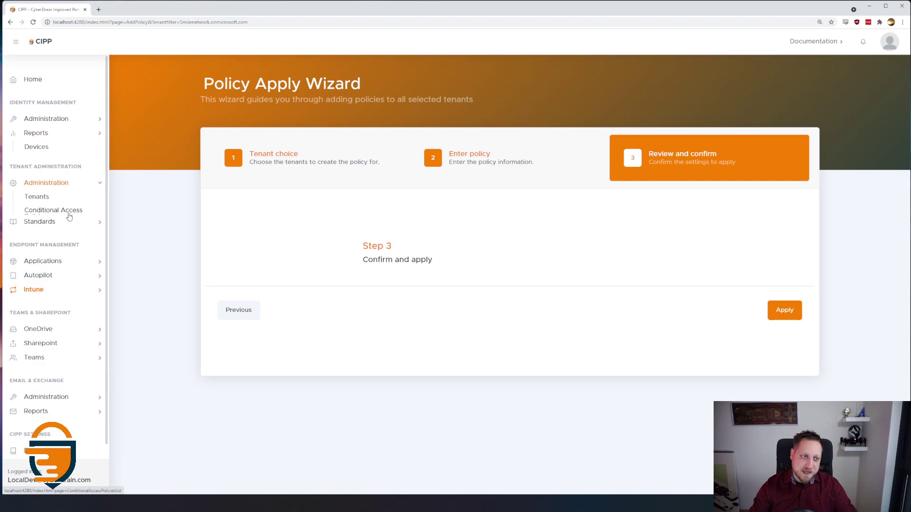
pyautogui.click(64, 220)
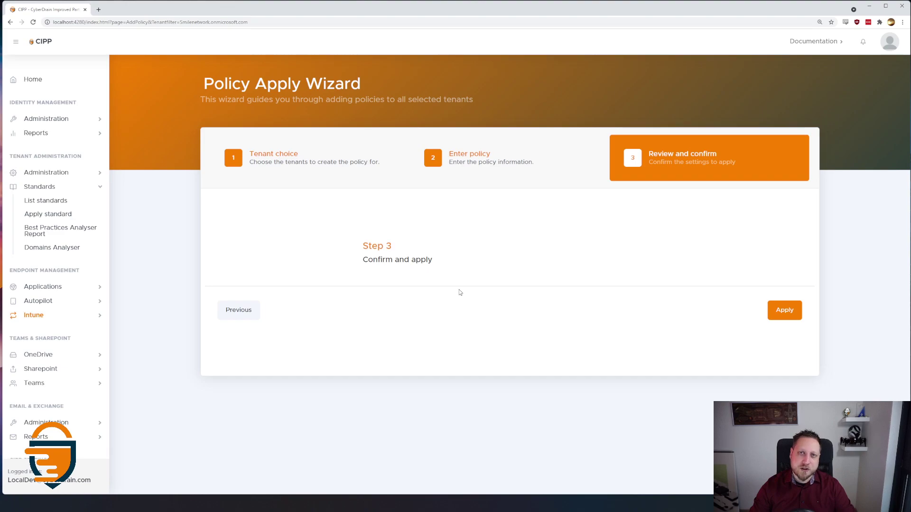
pyautogui.click(60, 360)
pyautogui.click(48, 308)
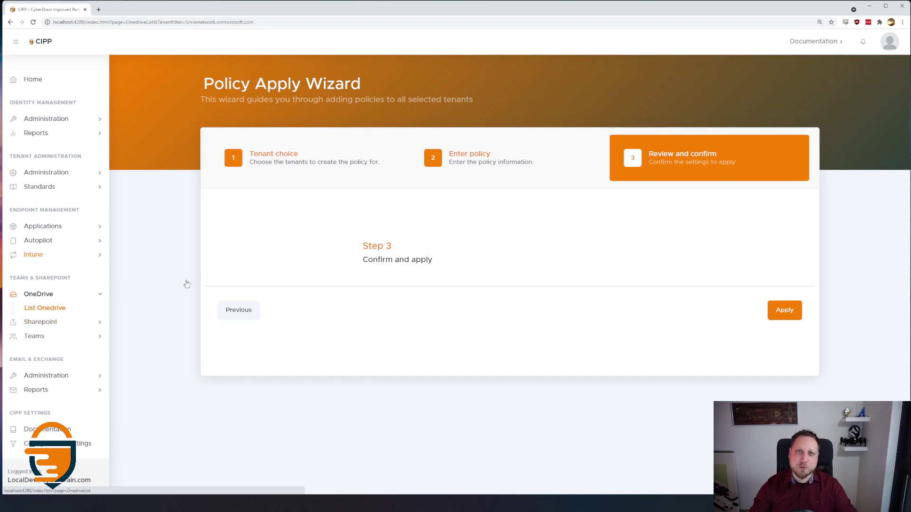